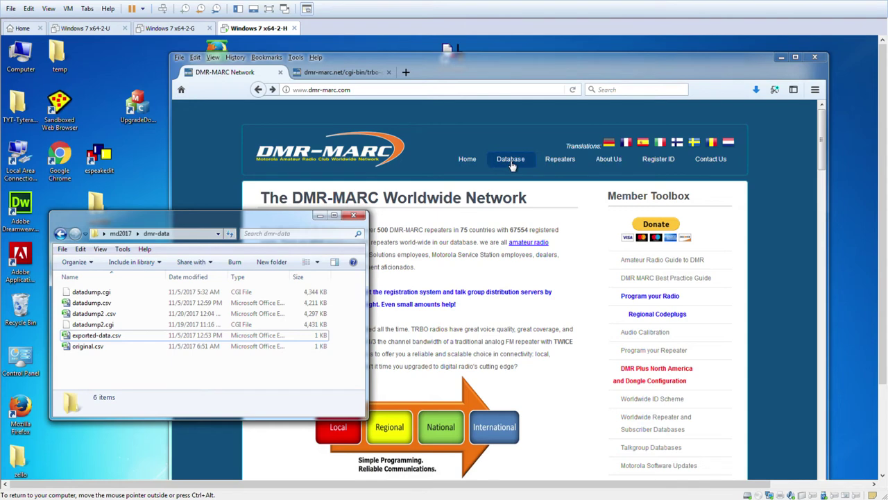
# Step: From the DMR-MARC database page, open the datadump tool and save the users CSV example link as datadump3.cgi in dmr-data
pyautogui.click(511, 164)
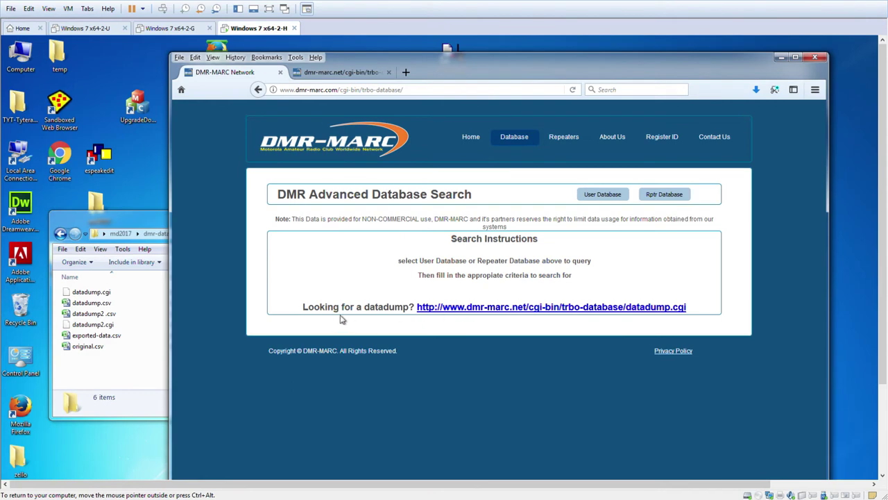
pyautogui.click(507, 308)
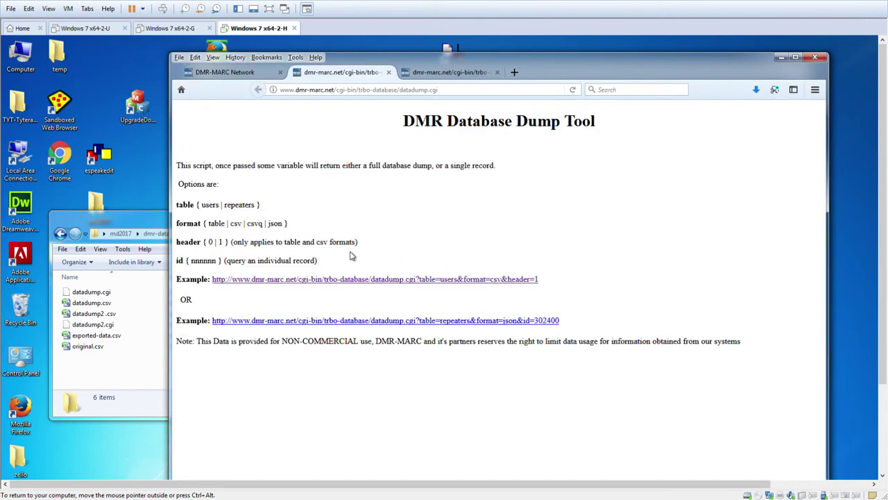
pyautogui.rightClick(304, 281)
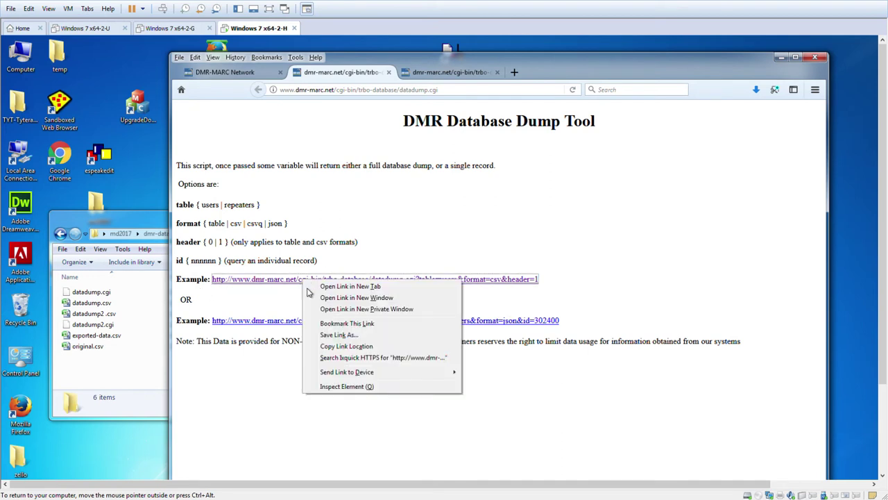
pyautogui.click(338, 335)
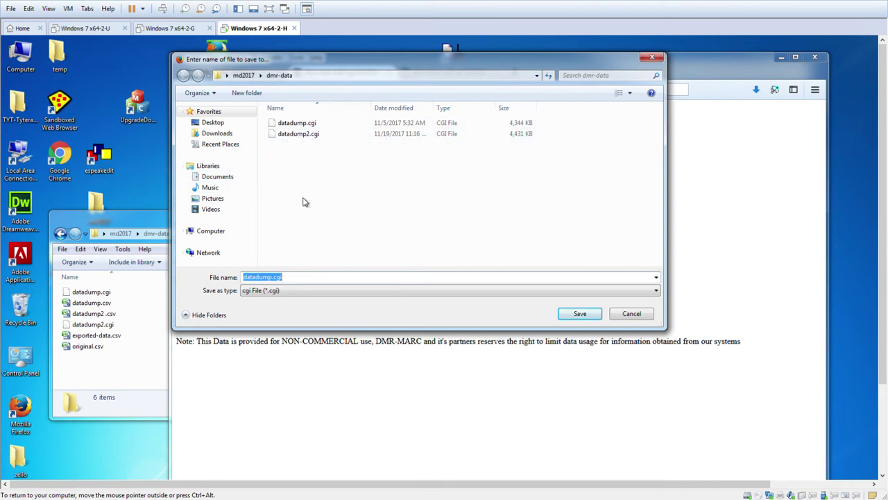
pyautogui.click(276, 282)
pyautogui.click(578, 316)
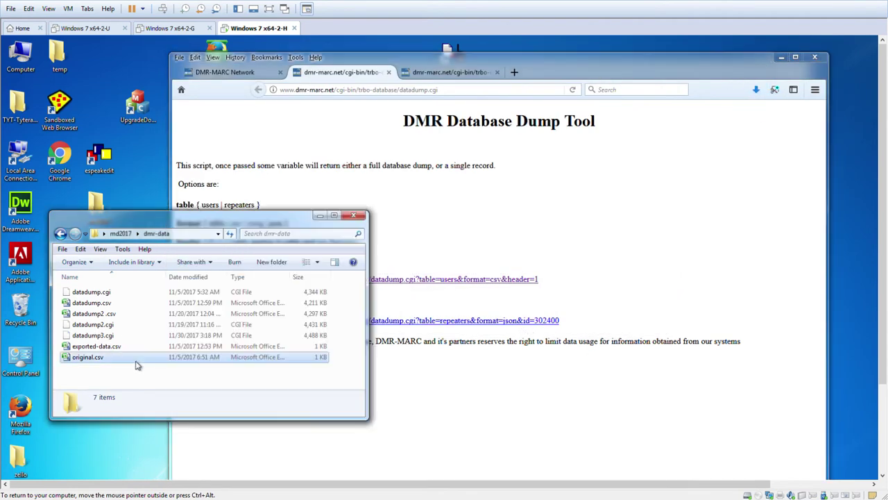
# Step: Make a copy of datadump3.cgi within the dmr-data folder
pyautogui.click(136, 358)
pyautogui.click(104, 337)
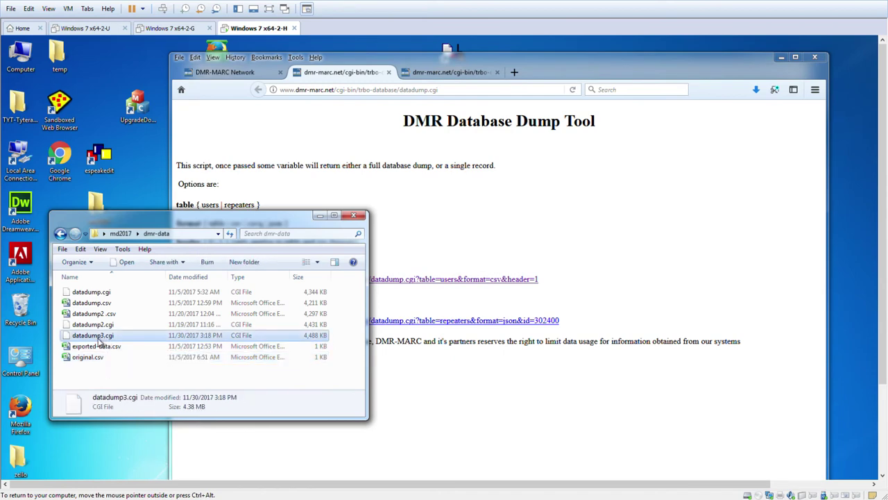
pyautogui.moveTo(102, 341); pyautogui.dragTo(107, 386)
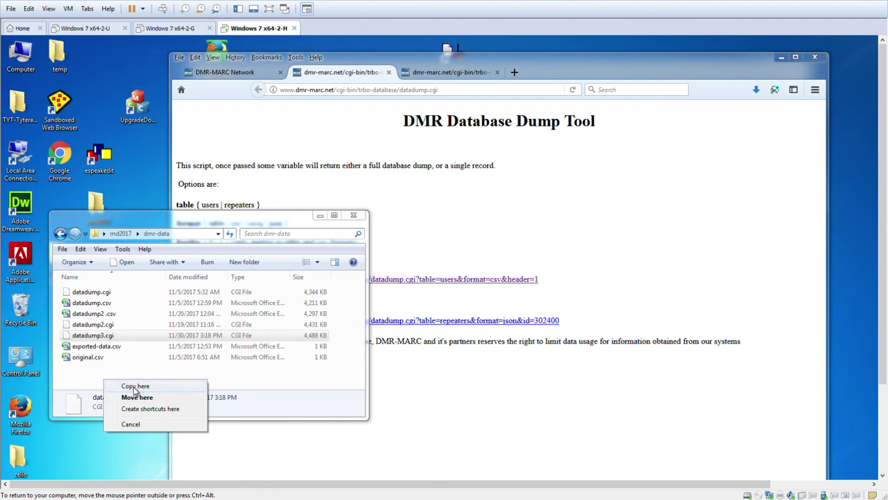
pyautogui.click(134, 387)
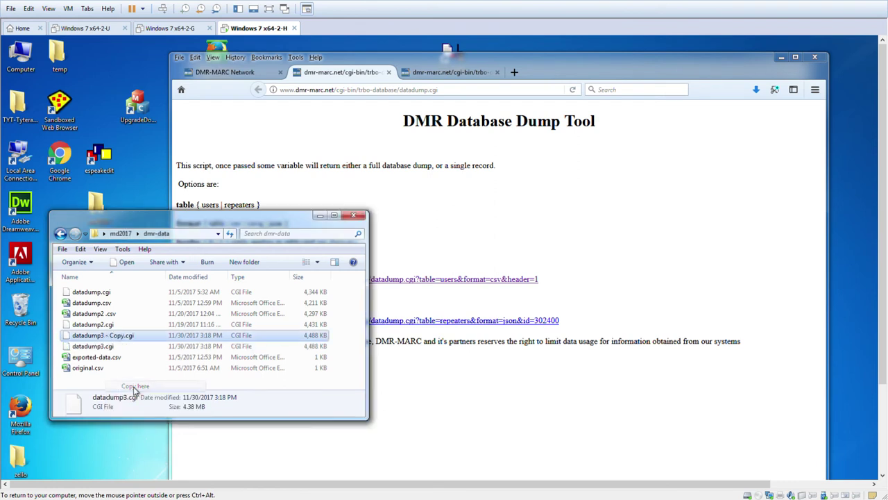
# Step: Rename the copied datadump3 file to datadump3.csv and accept the extension change
pyautogui.click(107, 339)
pyautogui.click(105, 337)
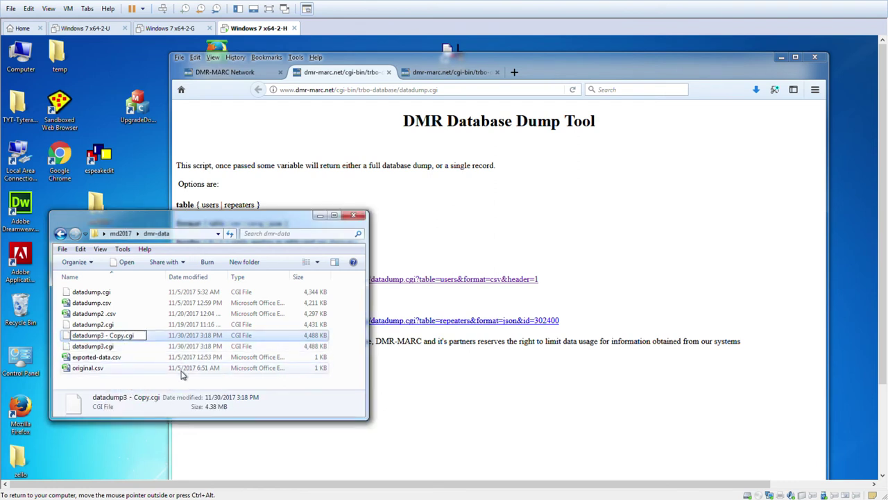
pyautogui.press('Delete')
pyautogui.press('Delete')
pyautogui.press('Delete')
pyautogui.press('Delete')
pyautogui.press('Delete')
pyautogui.press('Delete')
pyautogui.press('Delete')
pyautogui.press('Delete')
pyautogui.press('Delete')
pyautogui.press('Delete')
pyautogui.press('Delete')
pyautogui.write('.csv')
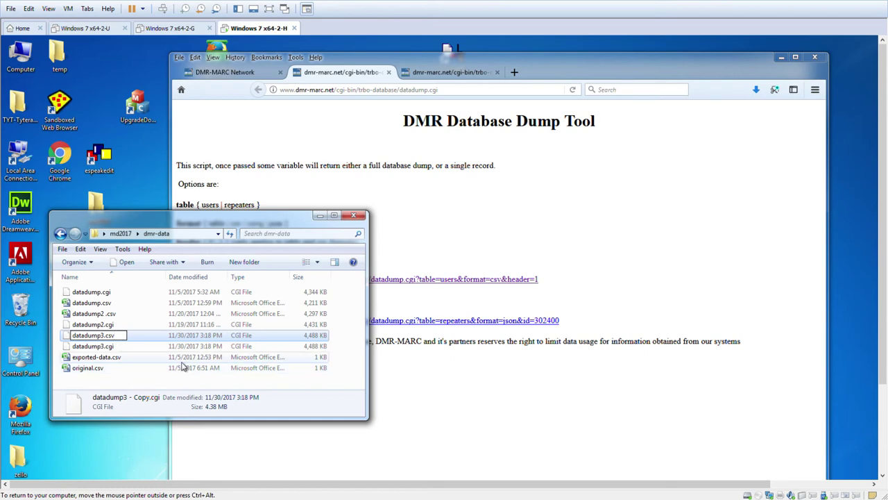
pyautogui.press('Return')
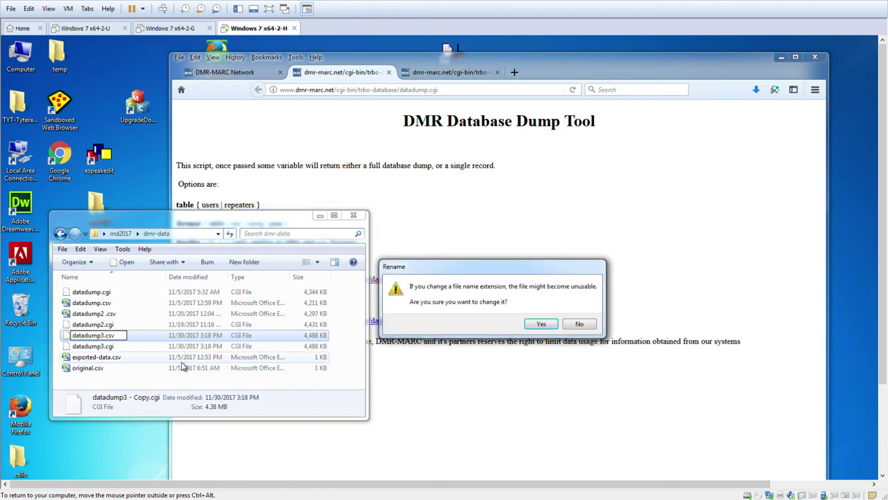
pyautogui.click(545, 326)
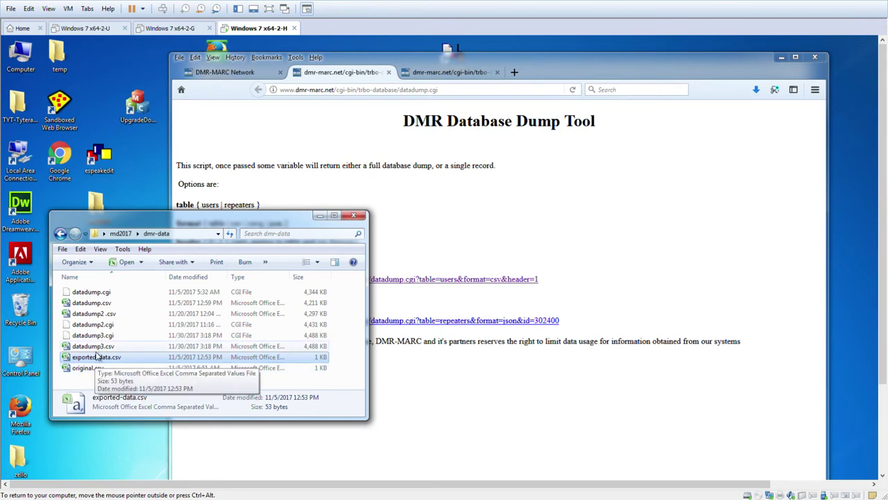
# Step: Open datadump3.csv in Excel and clear the whole Remarks column
pyautogui.click(97, 346)
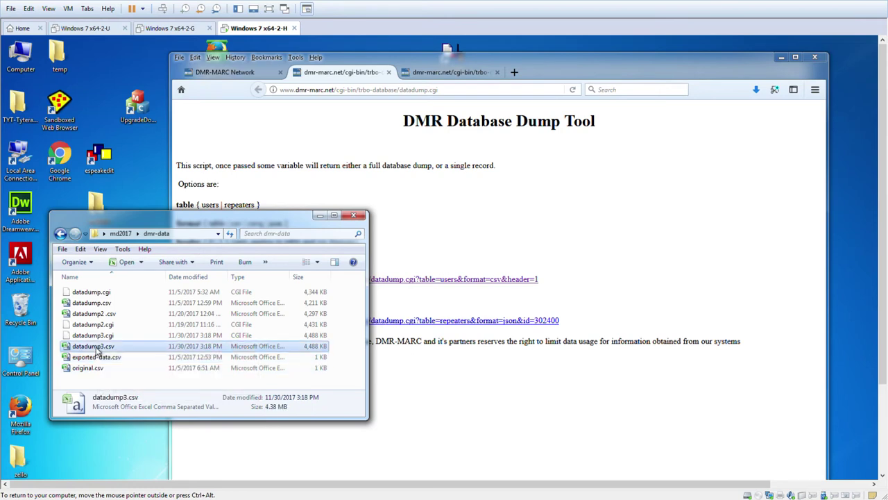
pyautogui.doubleClick(97, 350)
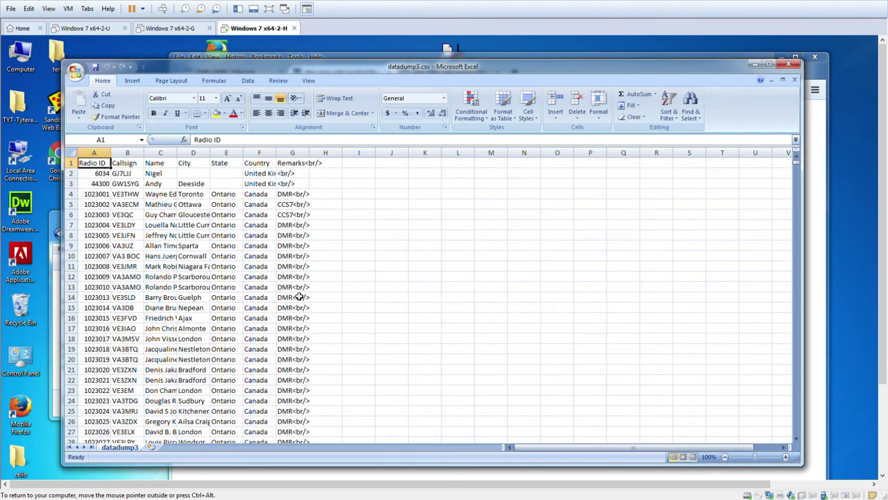
pyautogui.click(303, 162)
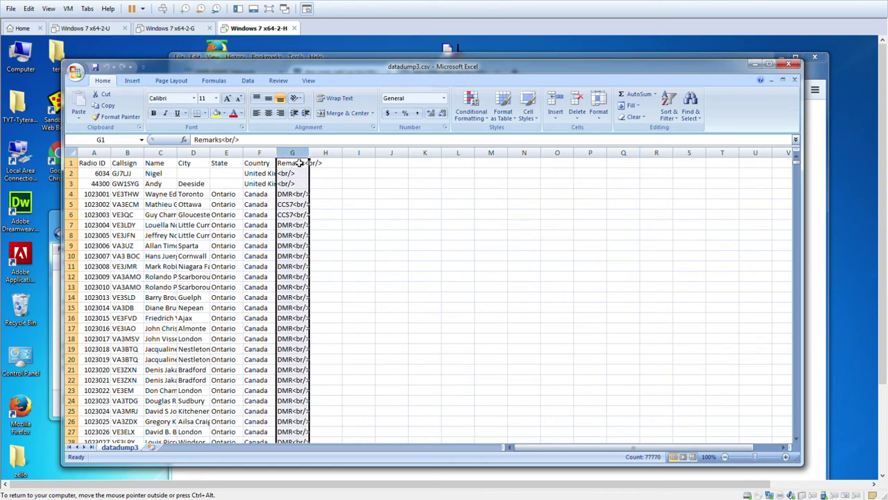
pyautogui.press('Delete')
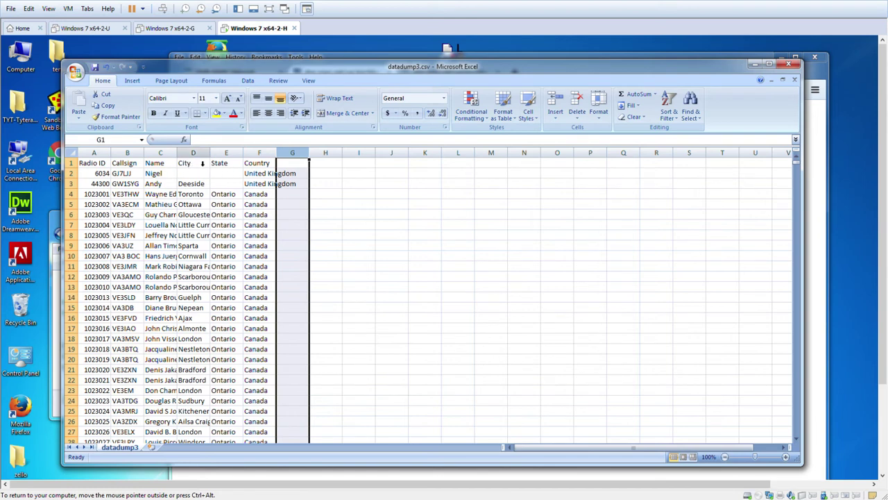
# Step: Insert a new column between Name and City with the header Nickname
pyautogui.click(203, 162)
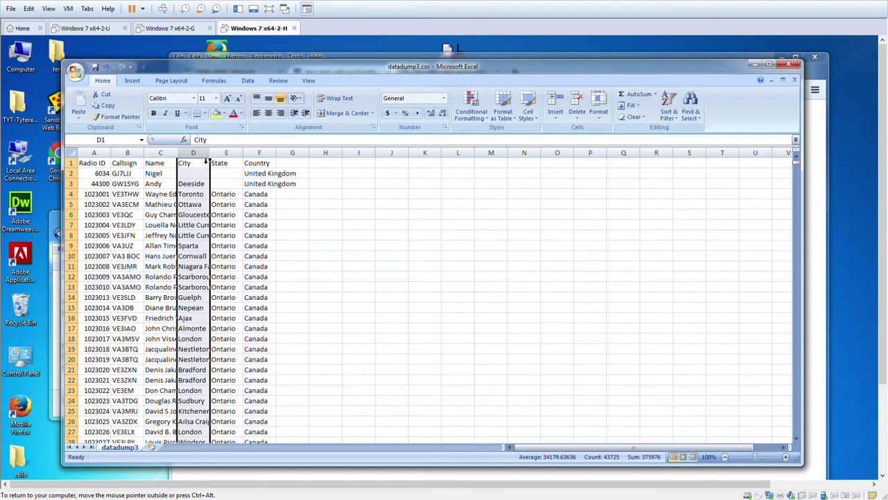
pyautogui.rightClick(206, 161)
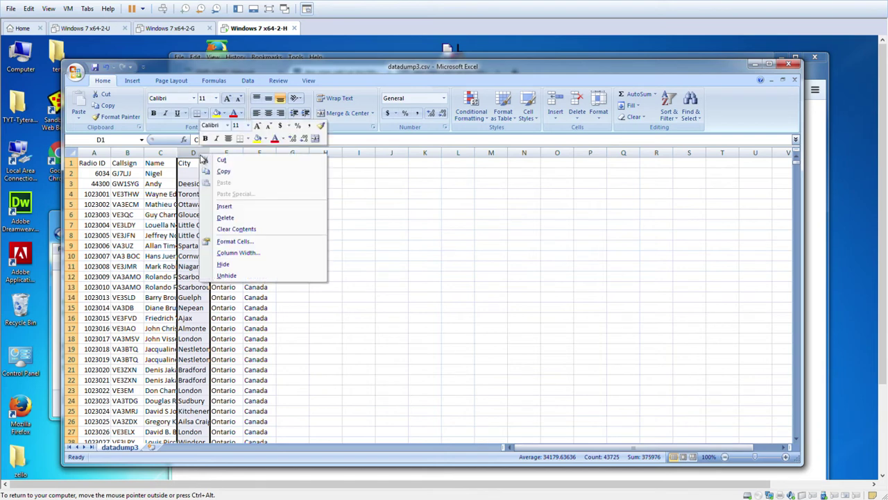
pyautogui.click(226, 206)
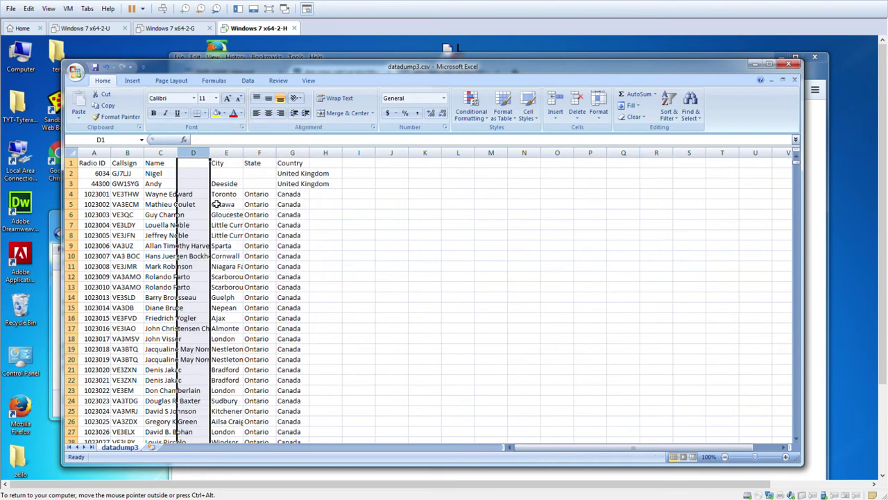
pyautogui.click(189, 166)
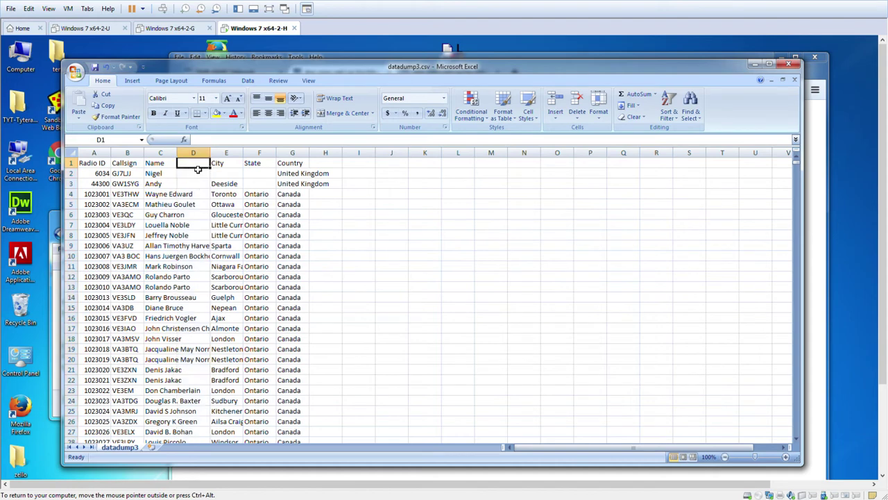
pyautogui.doubleClick(197, 166)
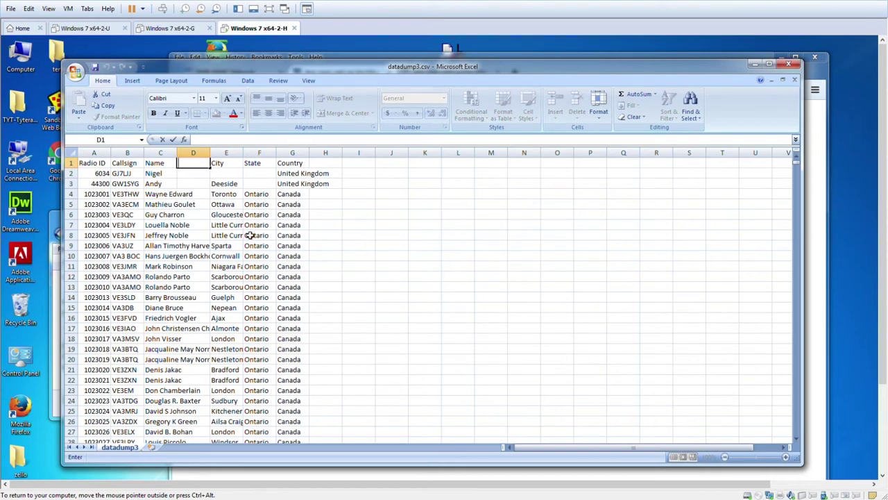
pyautogui.write('Nickname')
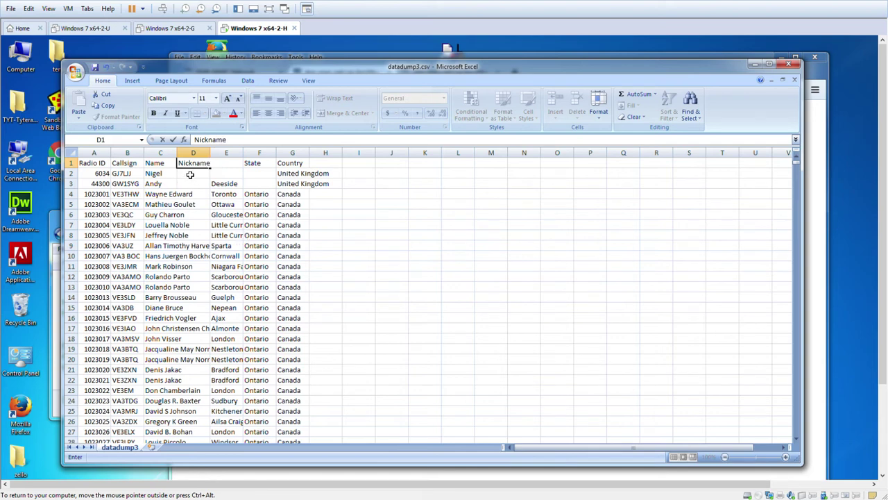
pyautogui.press('Return')
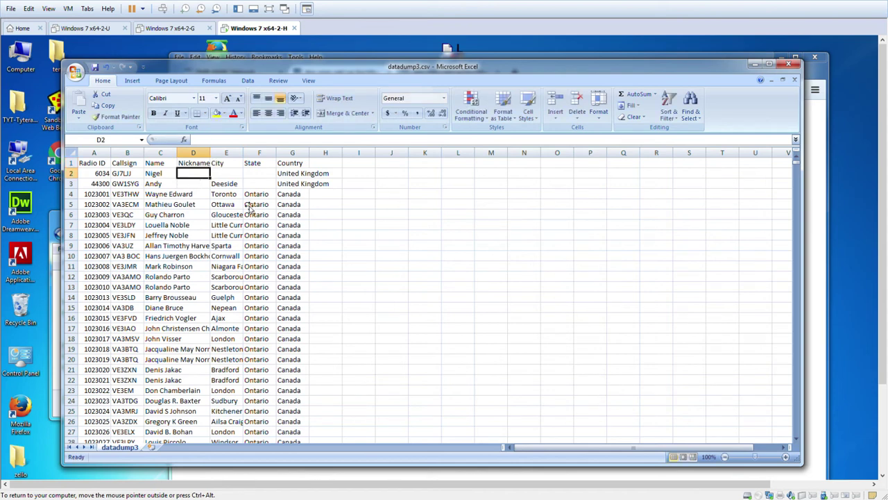
# Step: Close the workbook, saving the changes to datadump3.csv and keeping the CSV (Comma delimited) format
pyautogui.click(292, 204)
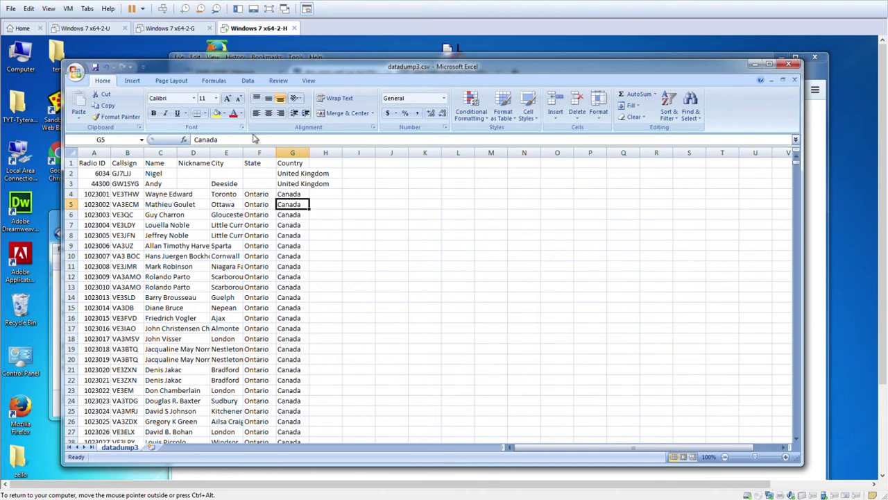
pyautogui.click(795, 66)
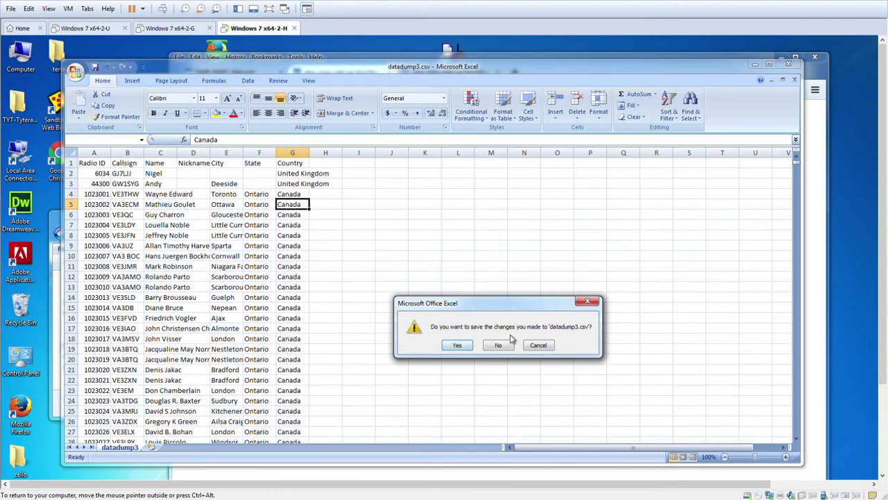
pyautogui.click(458, 346)
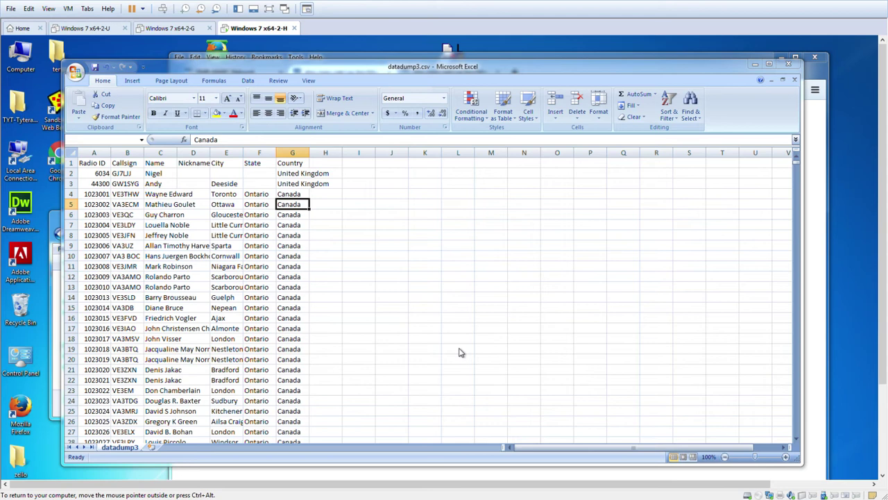
pyautogui.click(789, 66)
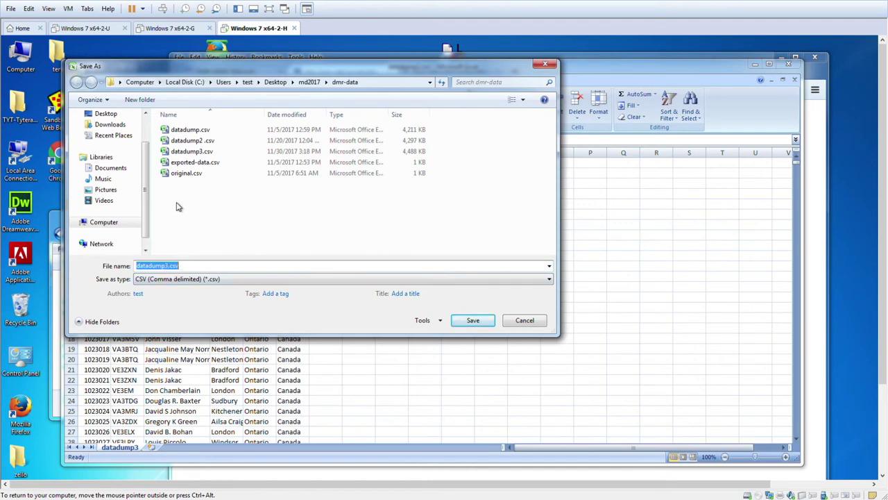
pyautogui.click(477, 328)
pyautogui.click(522, 325)
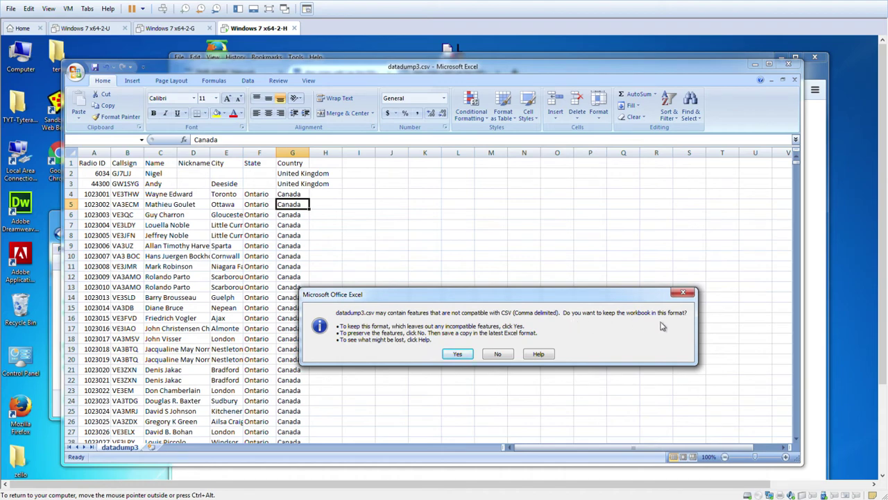
pyautogui.click(464, 357)
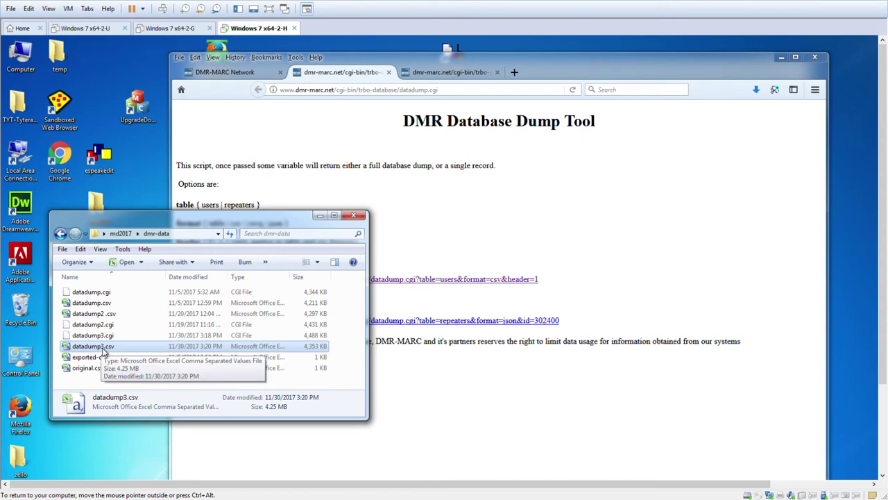
# Step: Move the dmr-data folder window aside, minimize the browser and launch the CPS-DMR radio programming software from the desktop
pyautogui.moveTo(215, 219); pyautogui.dragTo(708, 272)
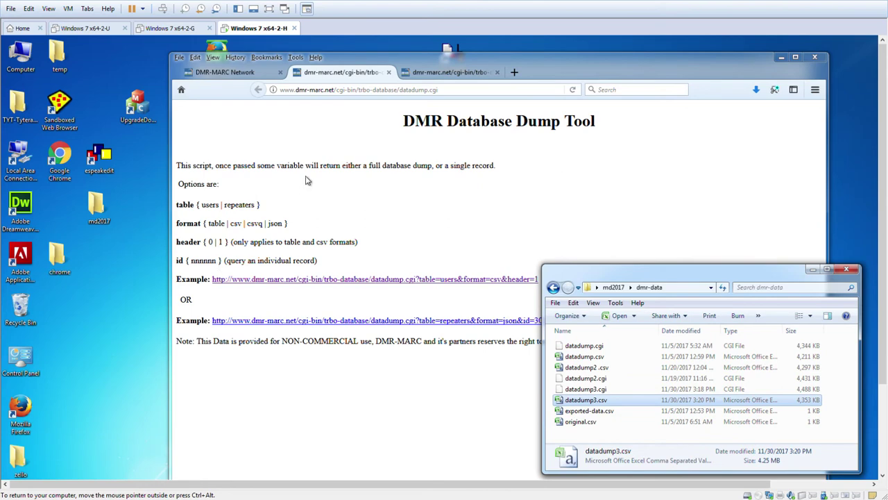
pyautogui.click(780, 60)
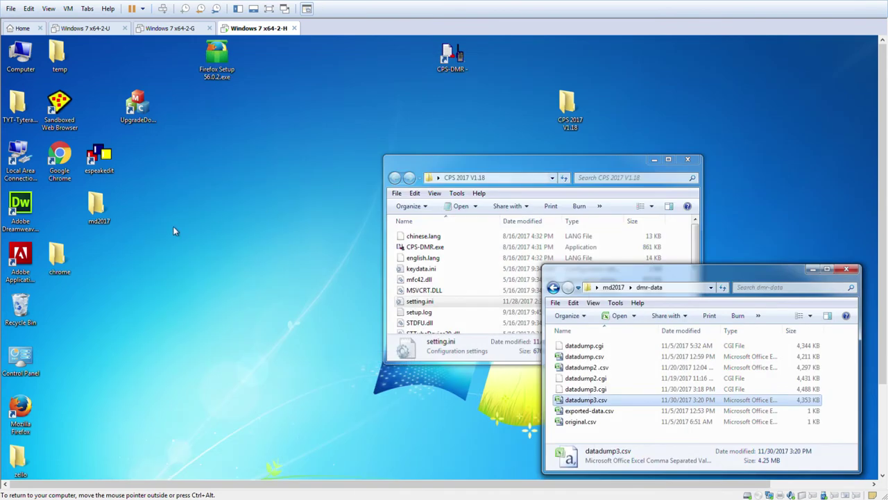
pyautogui.click(454, 71)
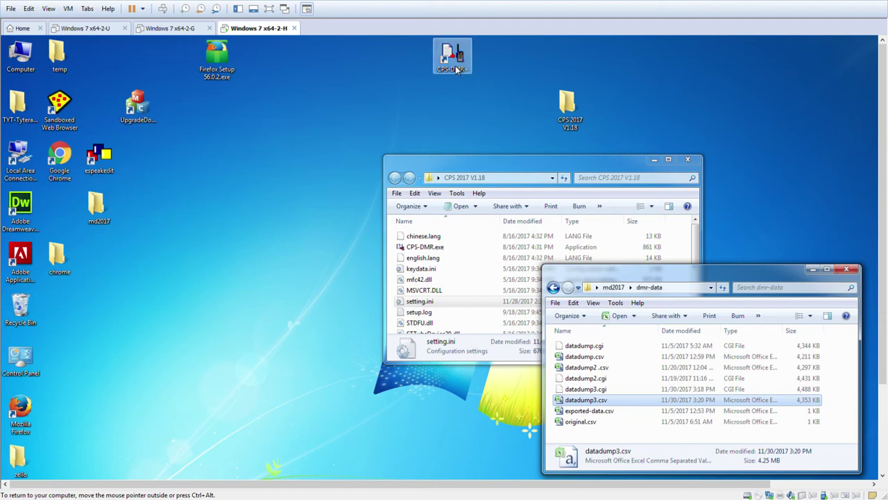
pyautogui.doubleClick(454, 63)
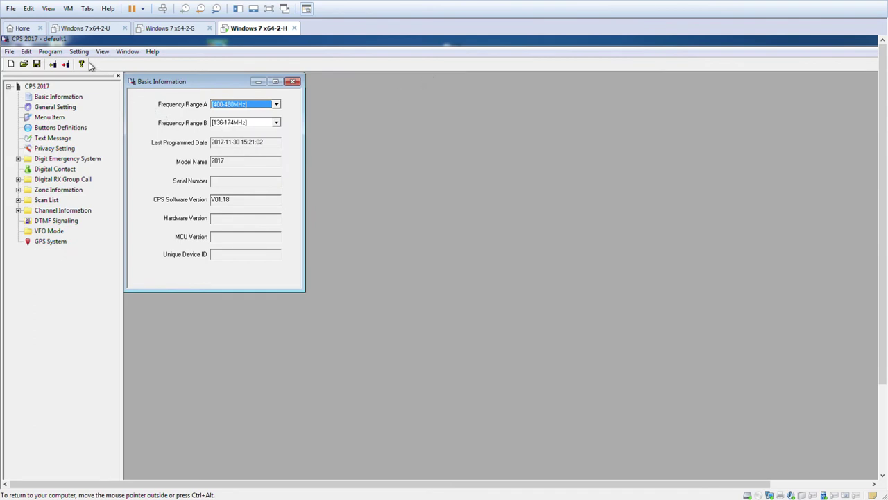
pyautogui.click(52, 56)
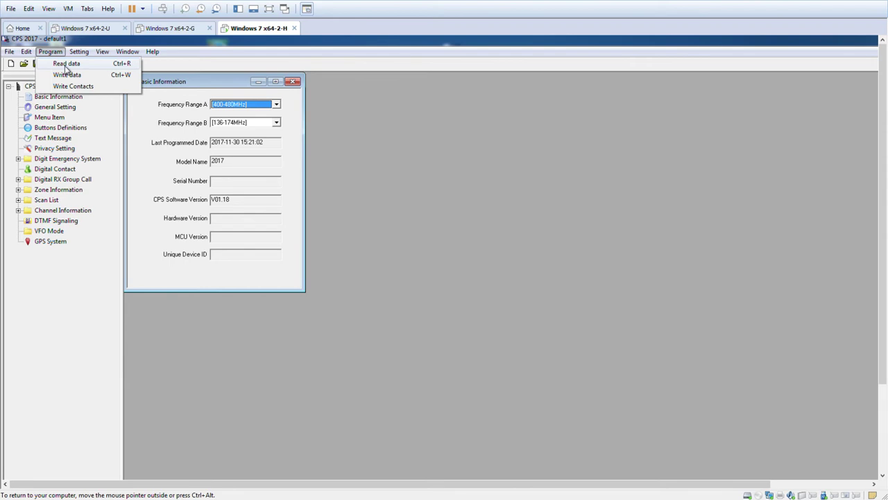
pyautogui.click(67, 64)
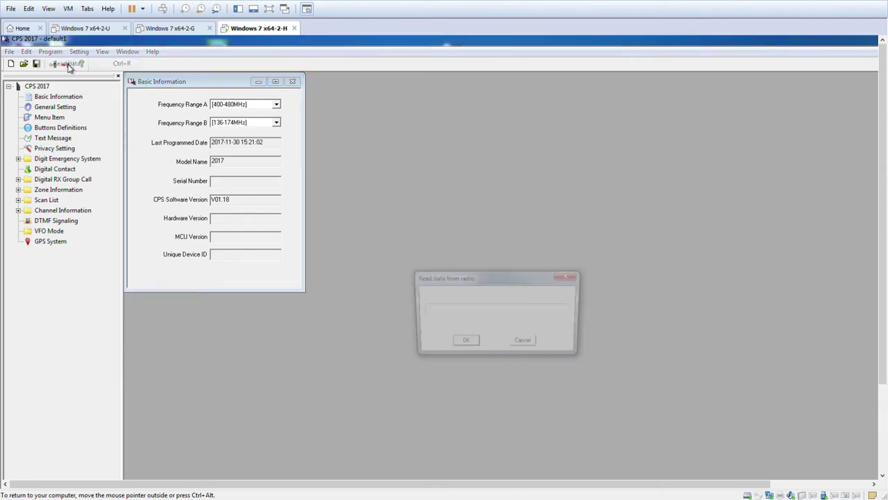
pyautogui.click(526, 343)
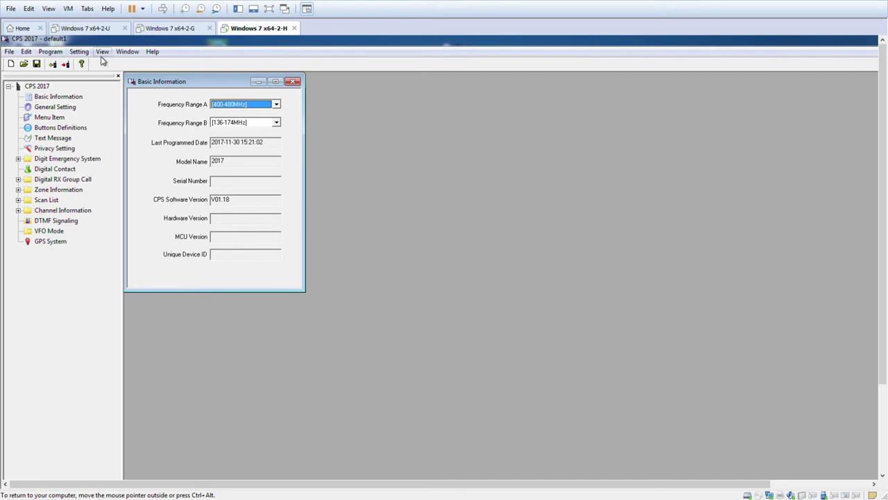
pyautogui.click(55, 55)
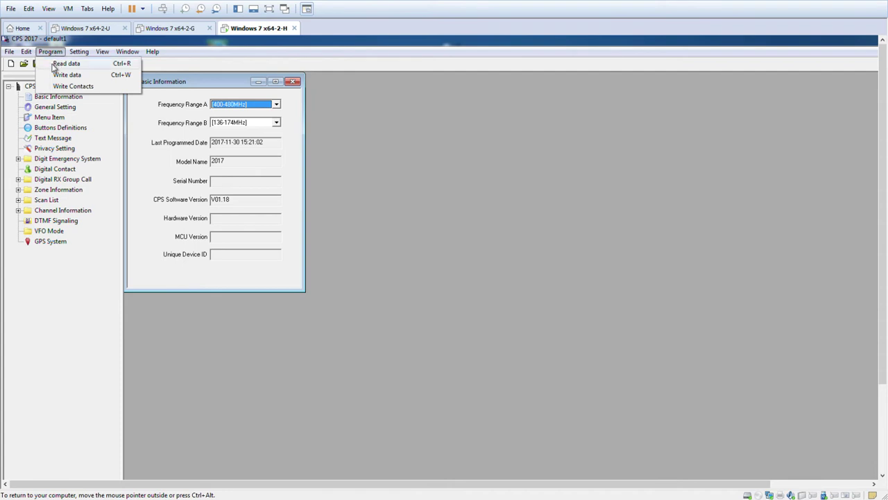
pyautogui.click(69, 86)
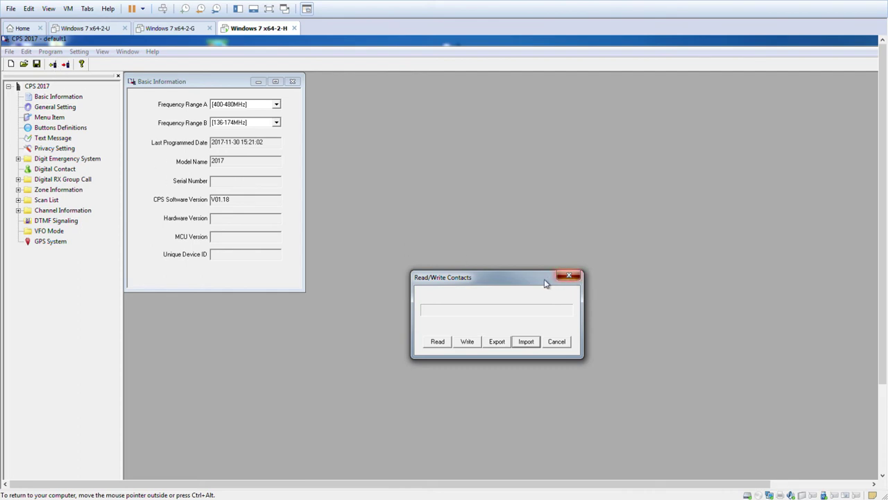
pyautogui.click(64, 74)
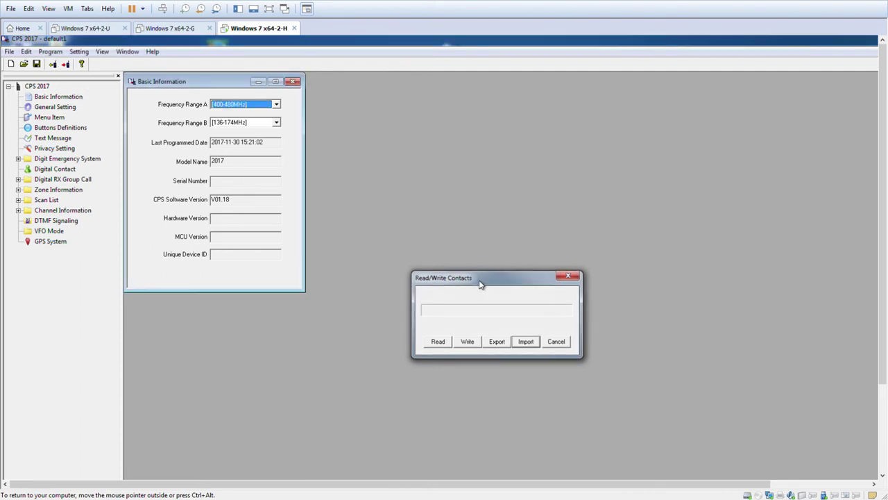
# Step: Import datadump3.csv from the dmr-data folder inside the desktop's md2017 folder through the Read/Write Contacts dialog
pyautogui.click(50, 52)
pyautogui.click(64, 86)
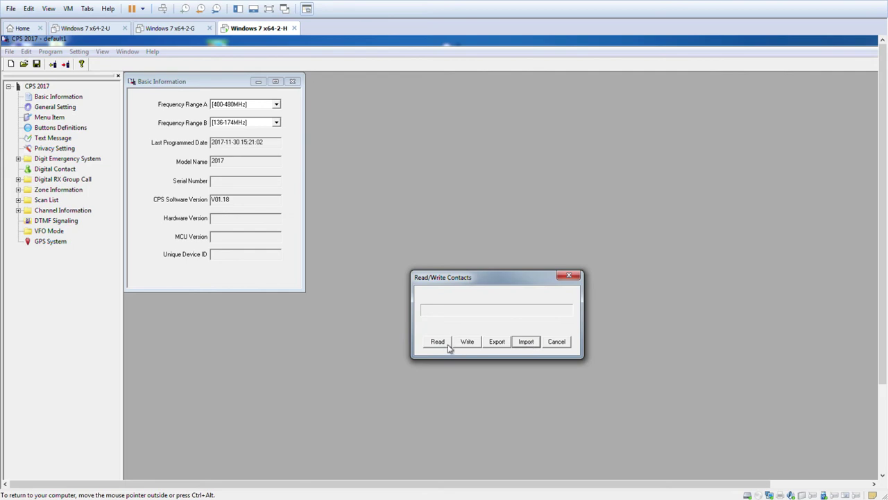
pyautogui.click(529, 345)
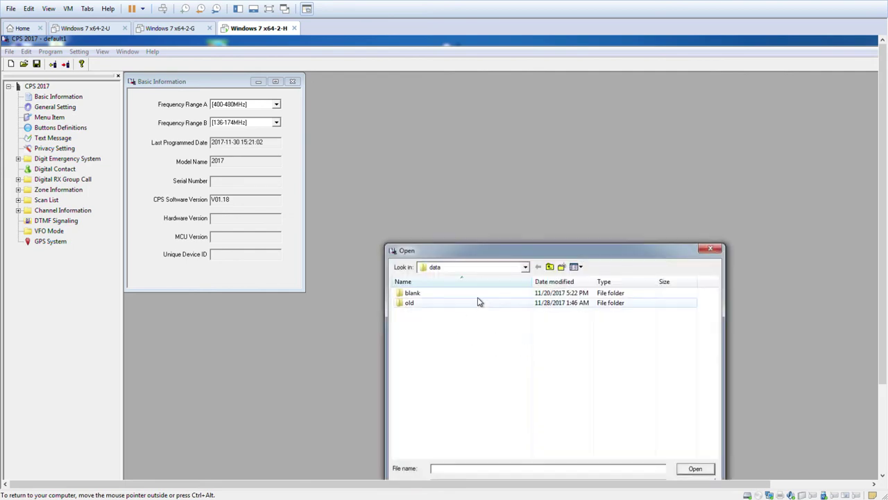
pyautogui.click(525, 266)
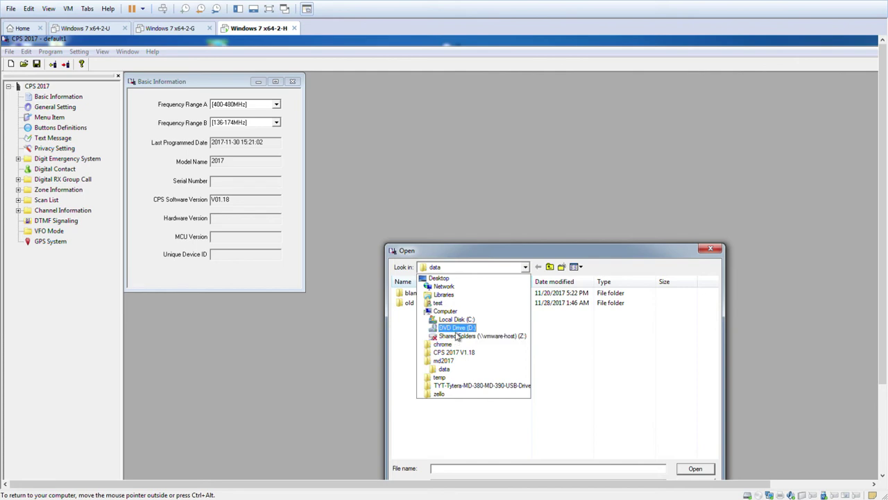
pyautogui.click(447, 279)
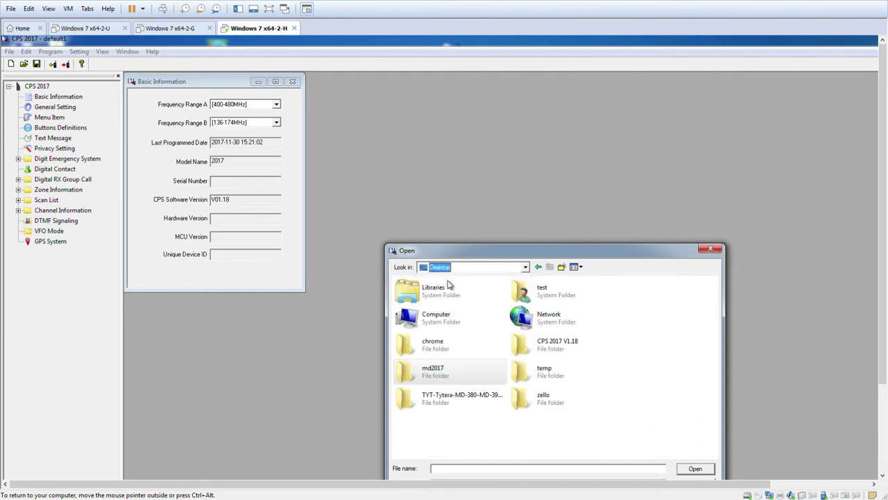
pyautogui.doubleClick(440, 367)
pyautogui.doubleClick(423, 314)
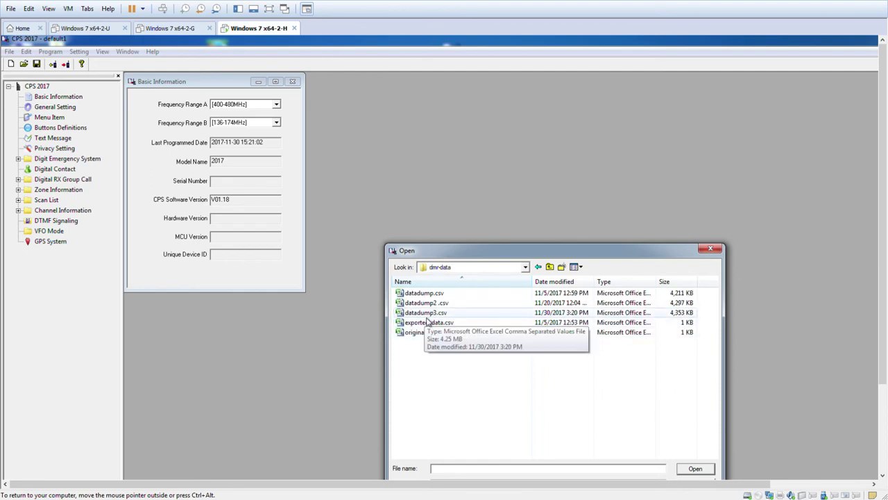
pyautogui.click(428, 315)
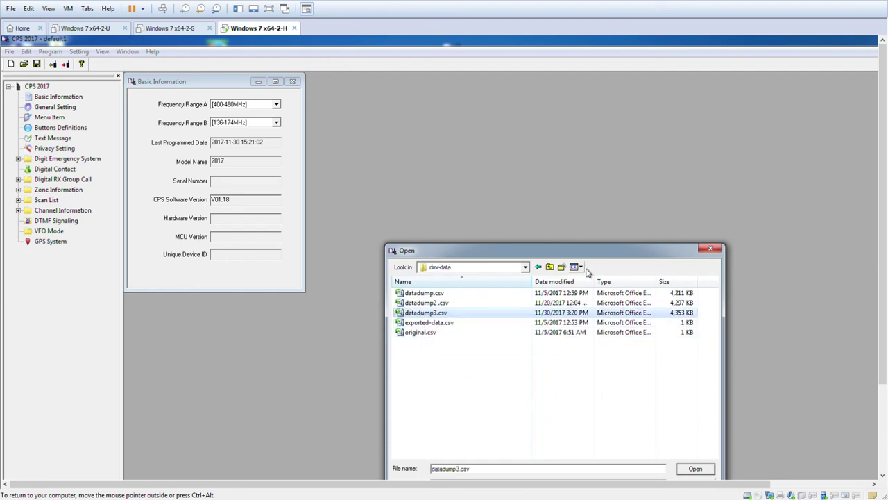
pyautogui.moveTo(587, 255); pyautogui.dragTo(556, 186)
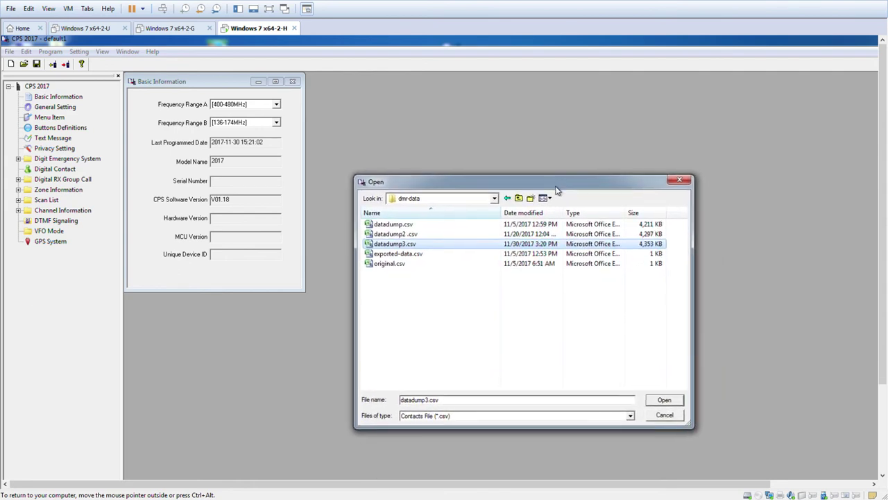
pyautogui.click(663, 400)
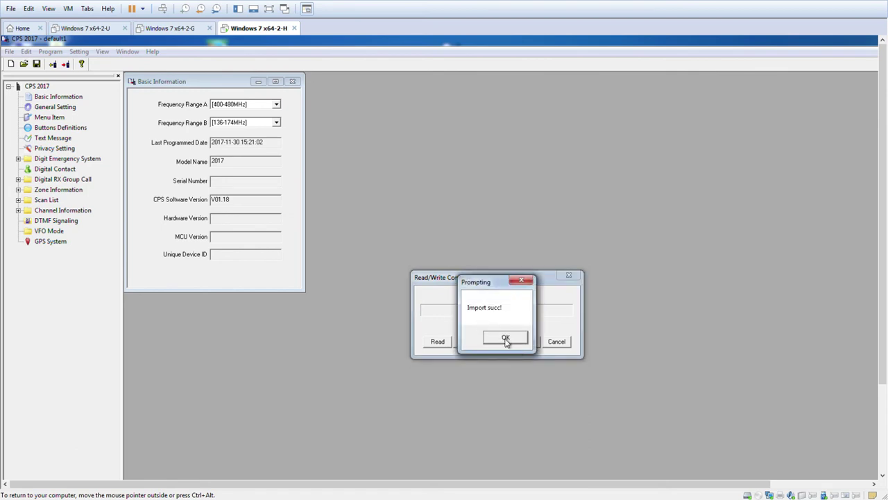
pyautogui.click(506, 339)
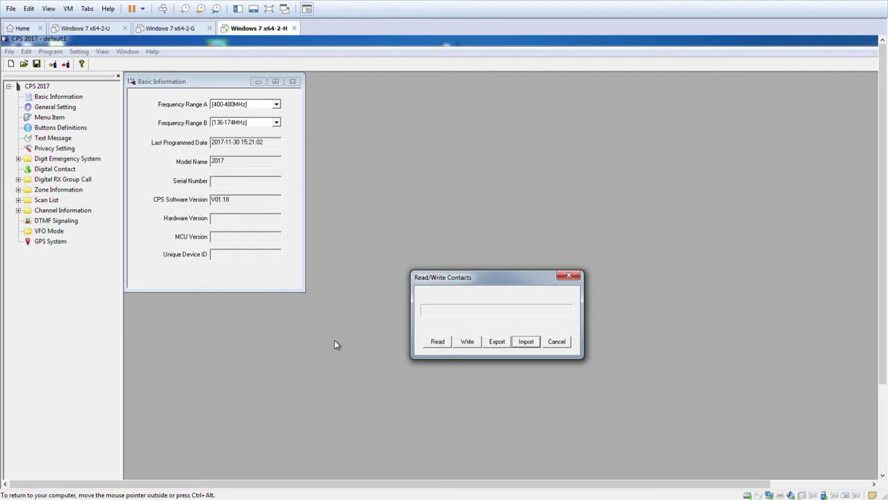
# Step: Write the imported contacts to the radio and close the Read/Write Contacts dialog
pyautogui.click(468, 342)
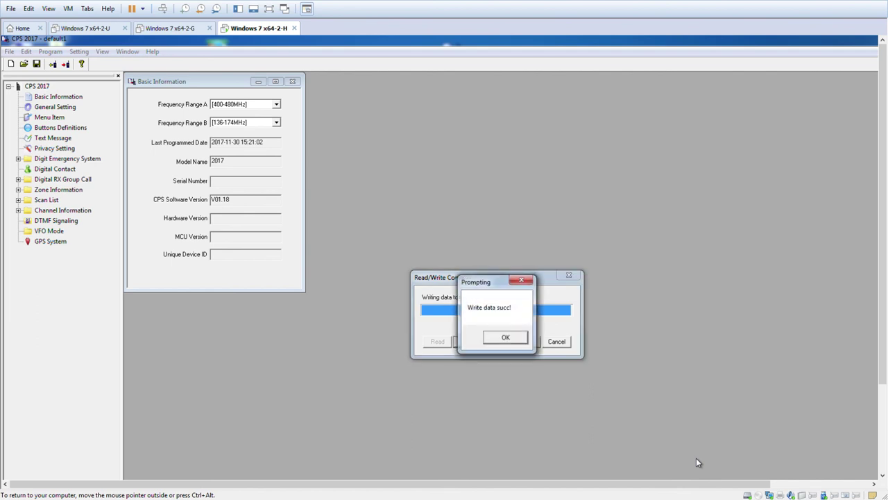
pyautogui.click(506, 337)
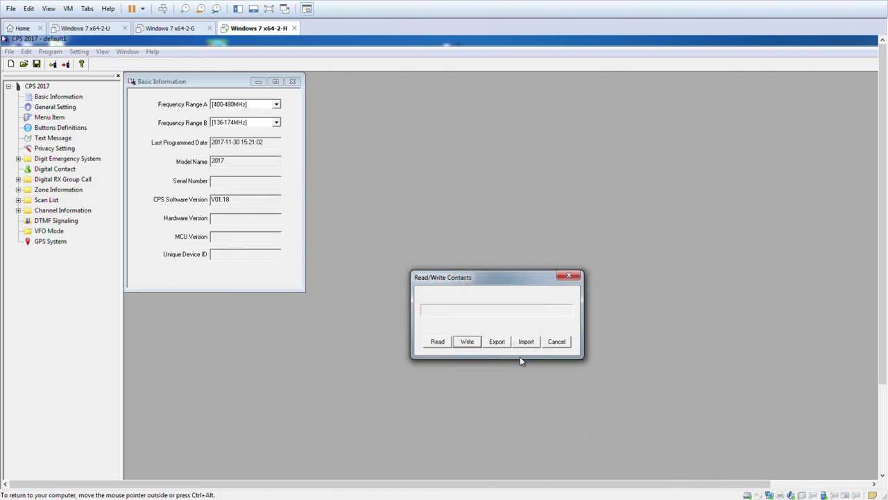
pyautogui.click(557, 342)
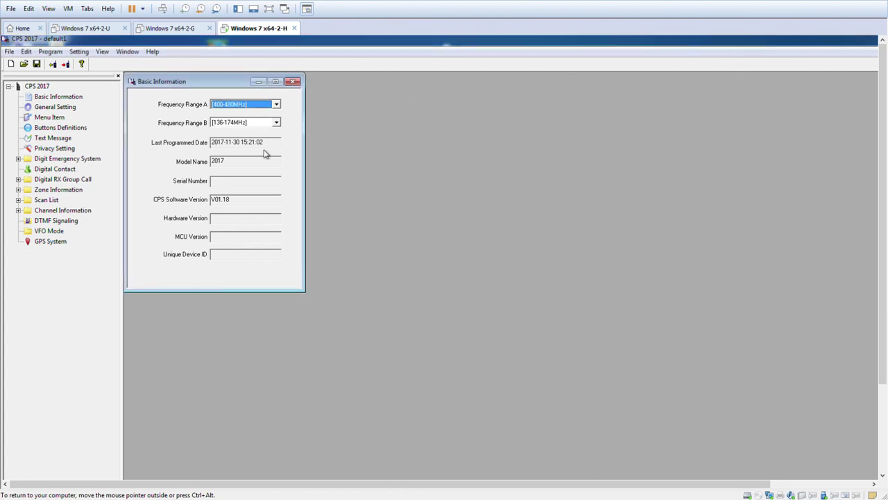